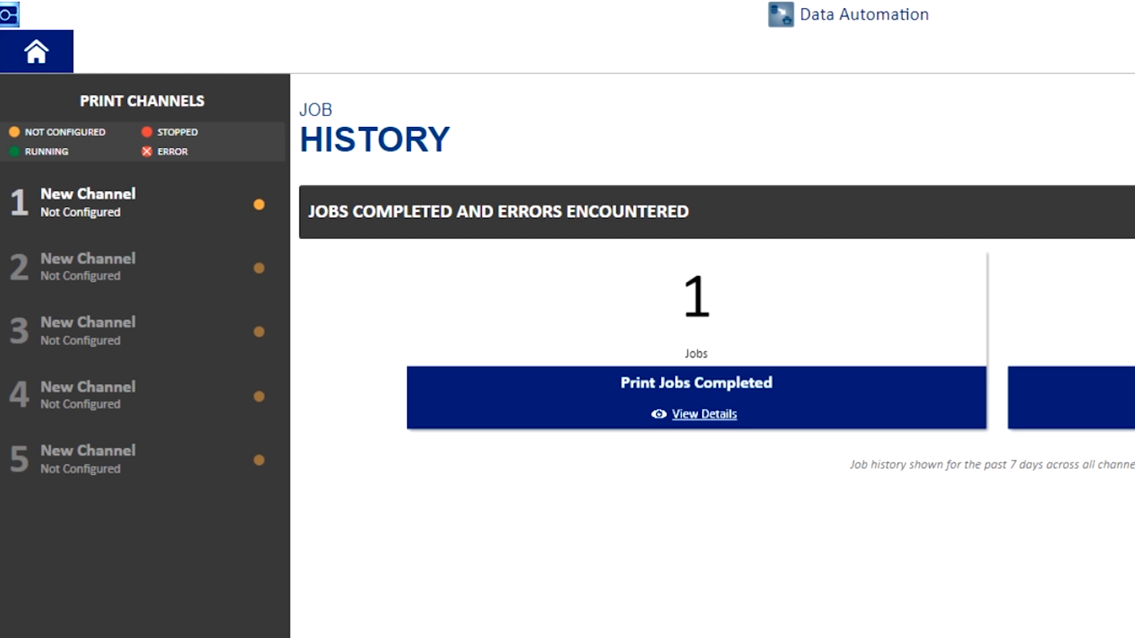
Open the setup of the first unconfigured print channel and name it Demo Channel
click(141, 203)
text(Demo Ch)
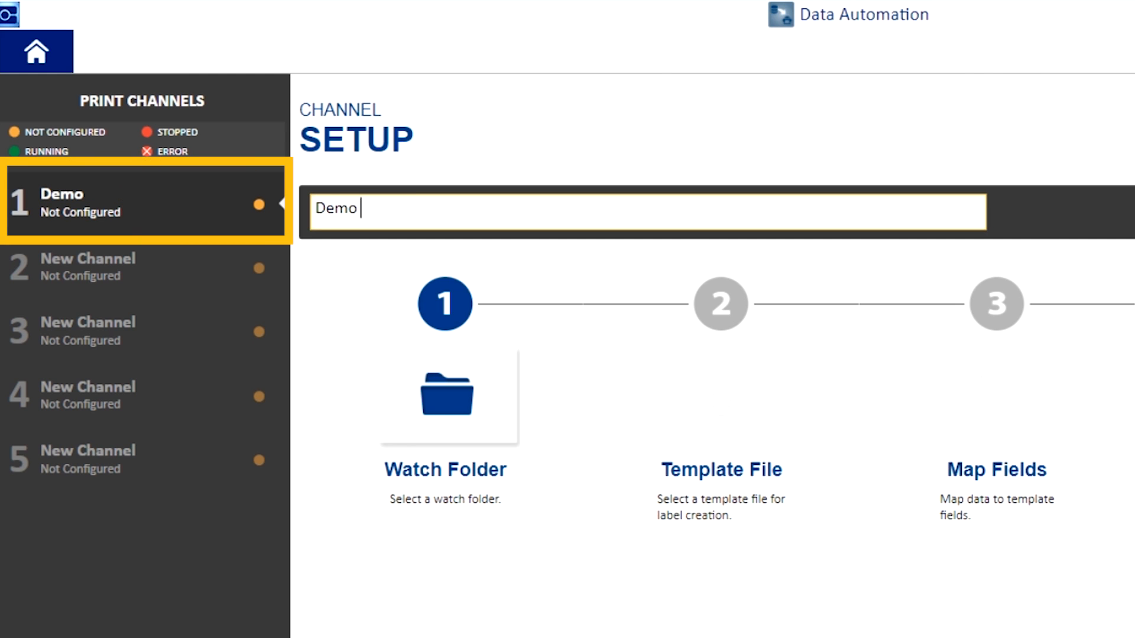
text(annel)
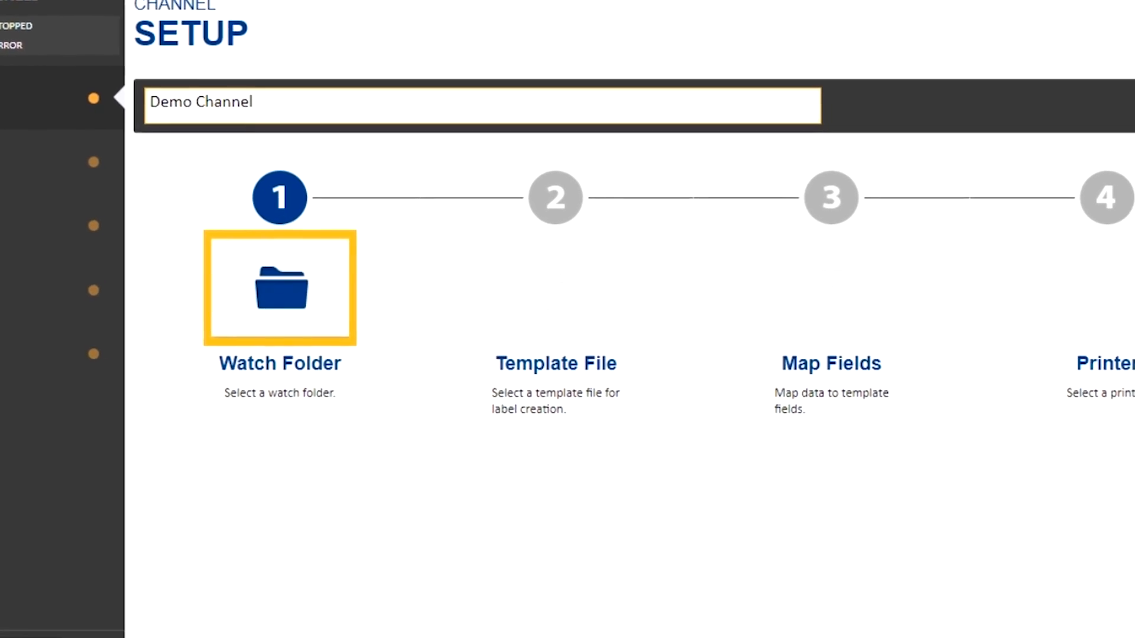
Set the channel's watch folder to C:\Tutorials\Demo_Channel\Watch Folder, processing only files with the txt extension
click(843, 278)
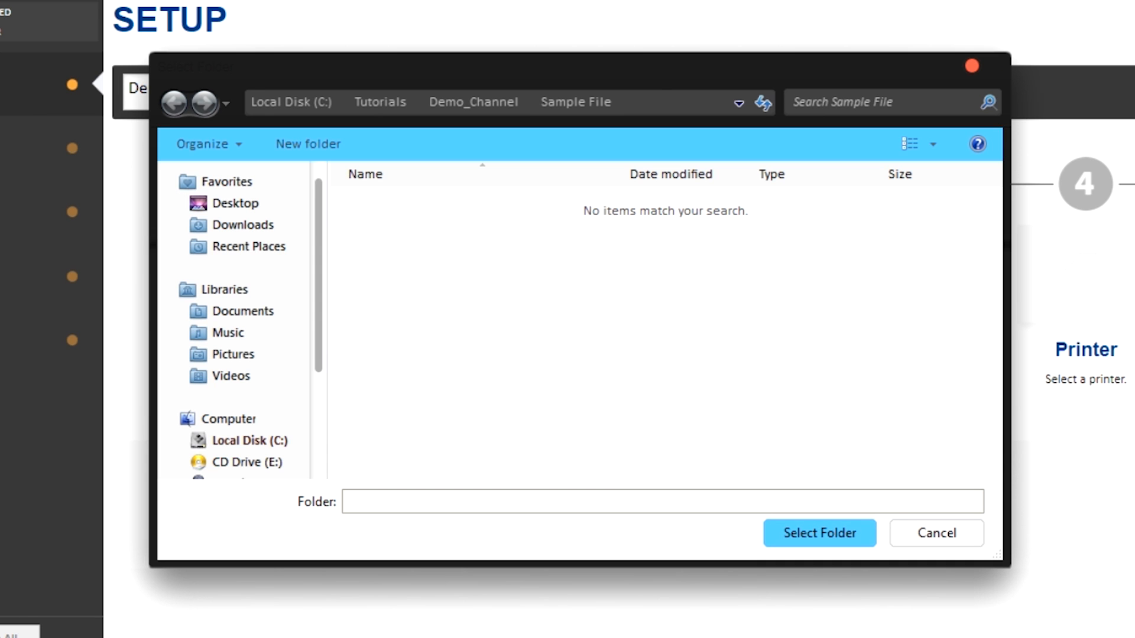
click(472, 101)
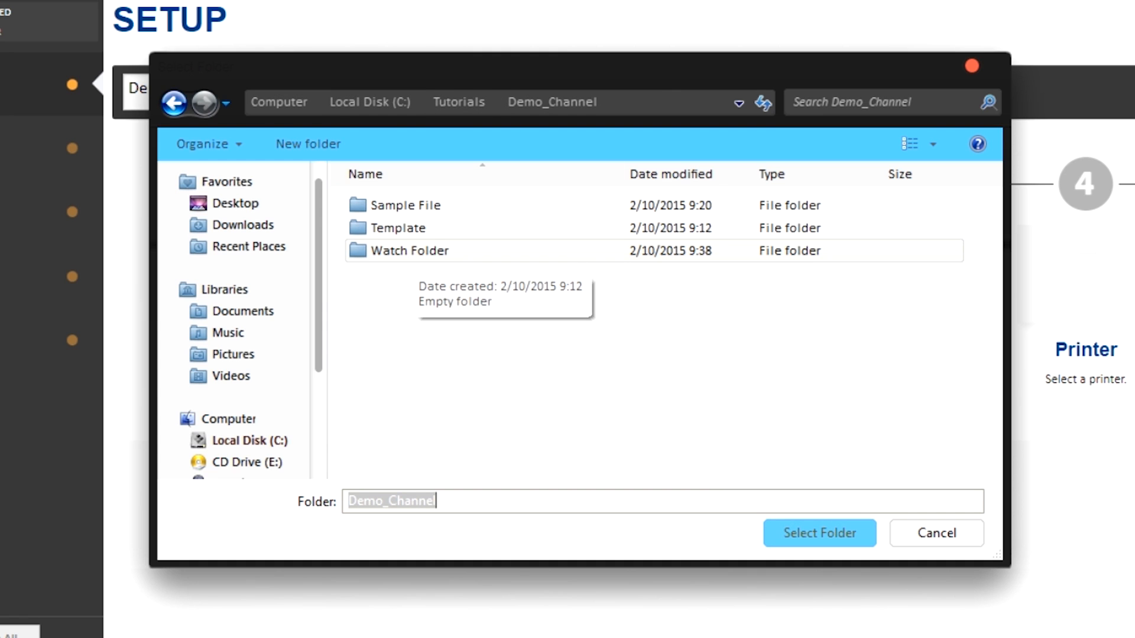
double_click(410, 251)
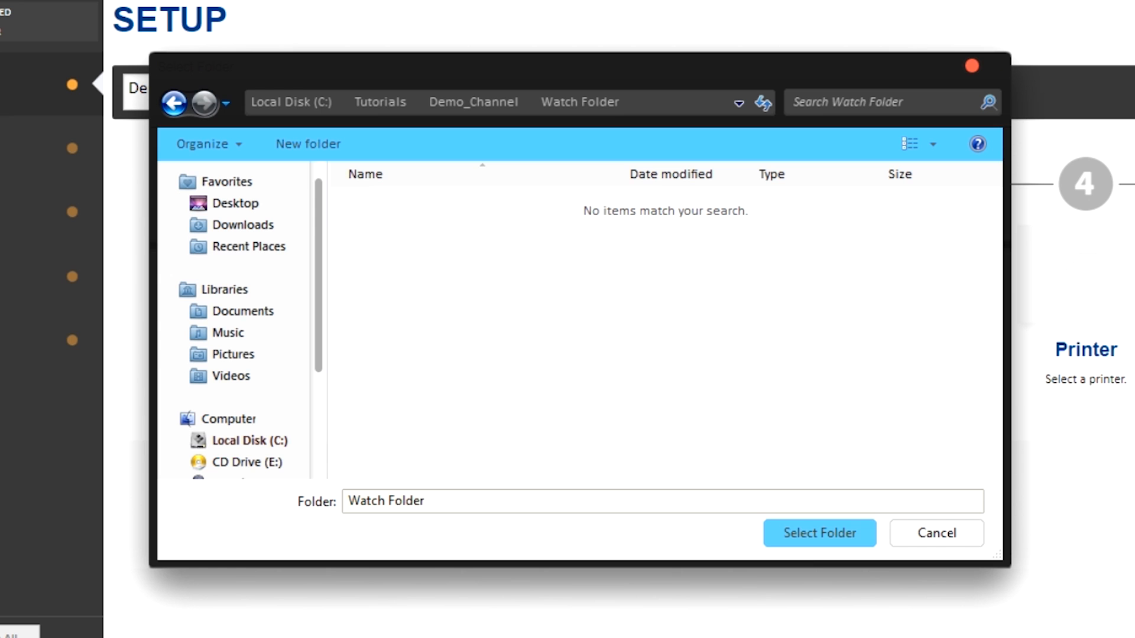
click(839, 532)
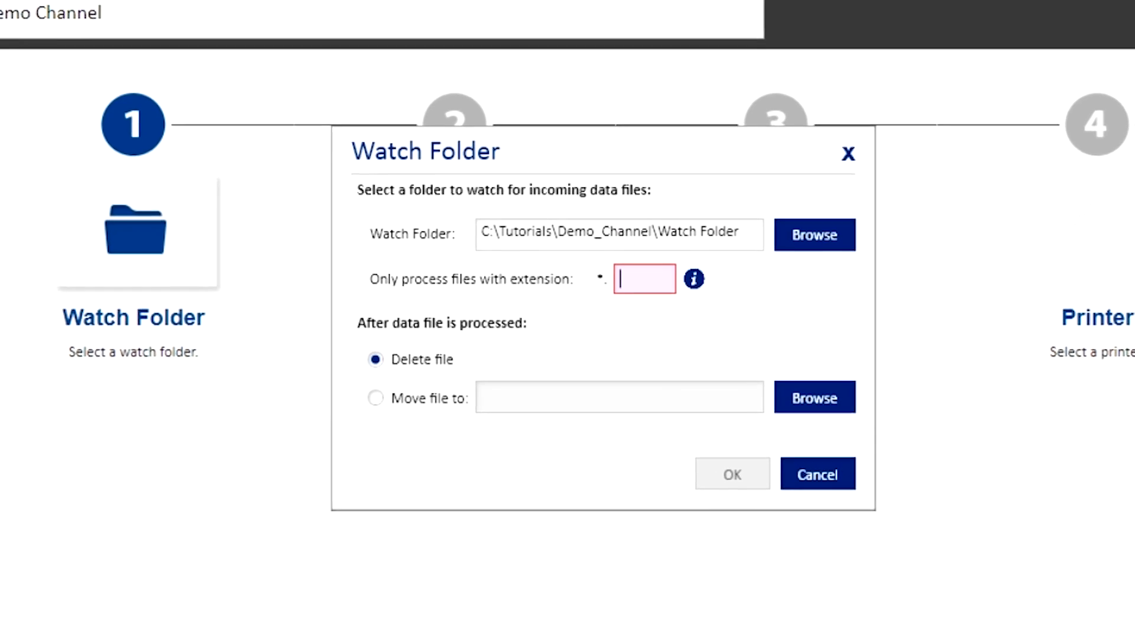
text(txt)
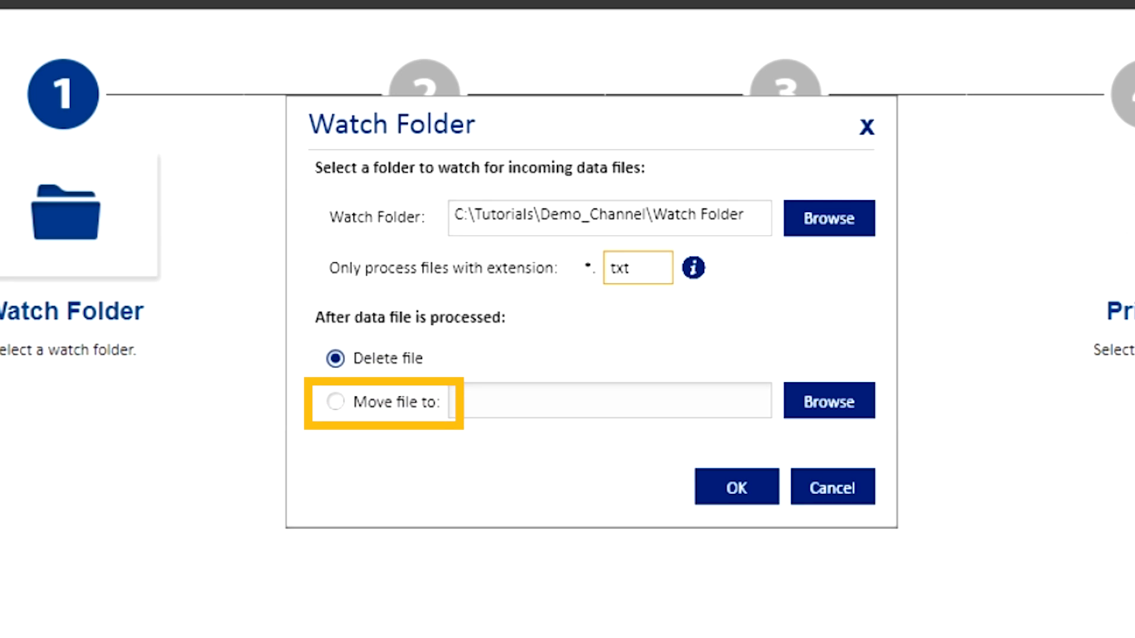
click(736, 483)
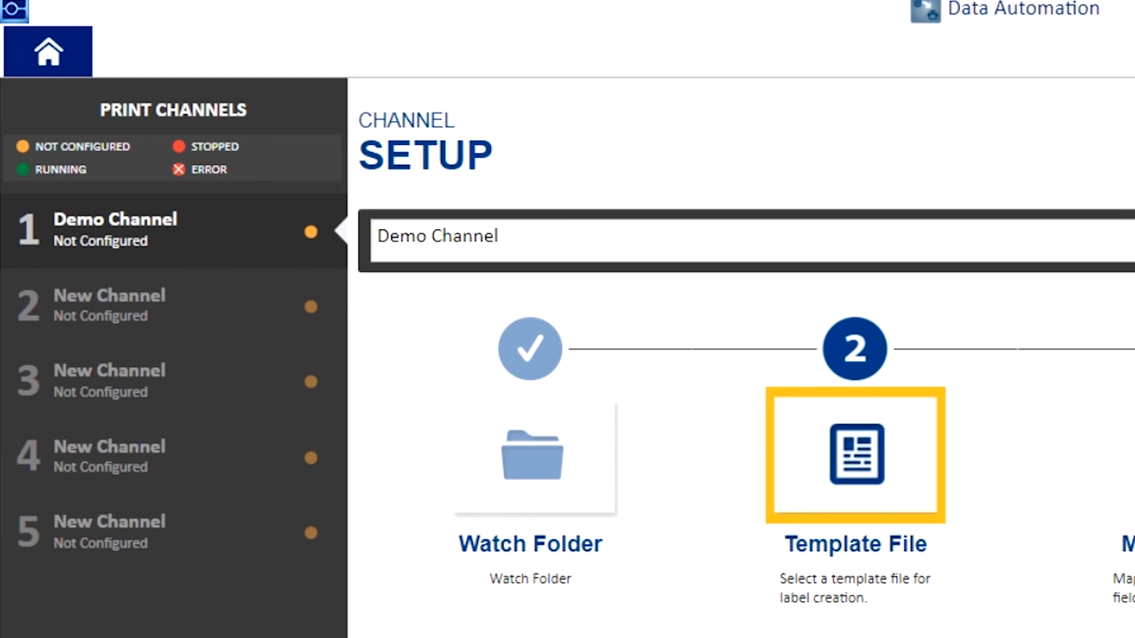
Choose product_label.l6t from C:\Tutorials\Demo_Channel\Template as the channel's template file
click(855, 454)
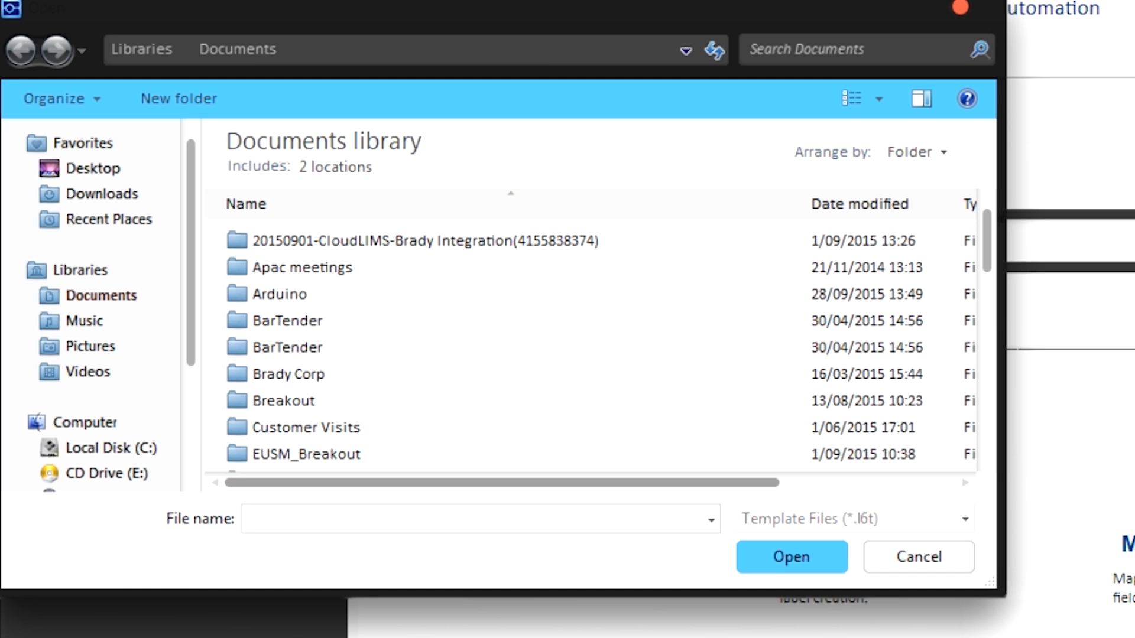
click(110, 448)
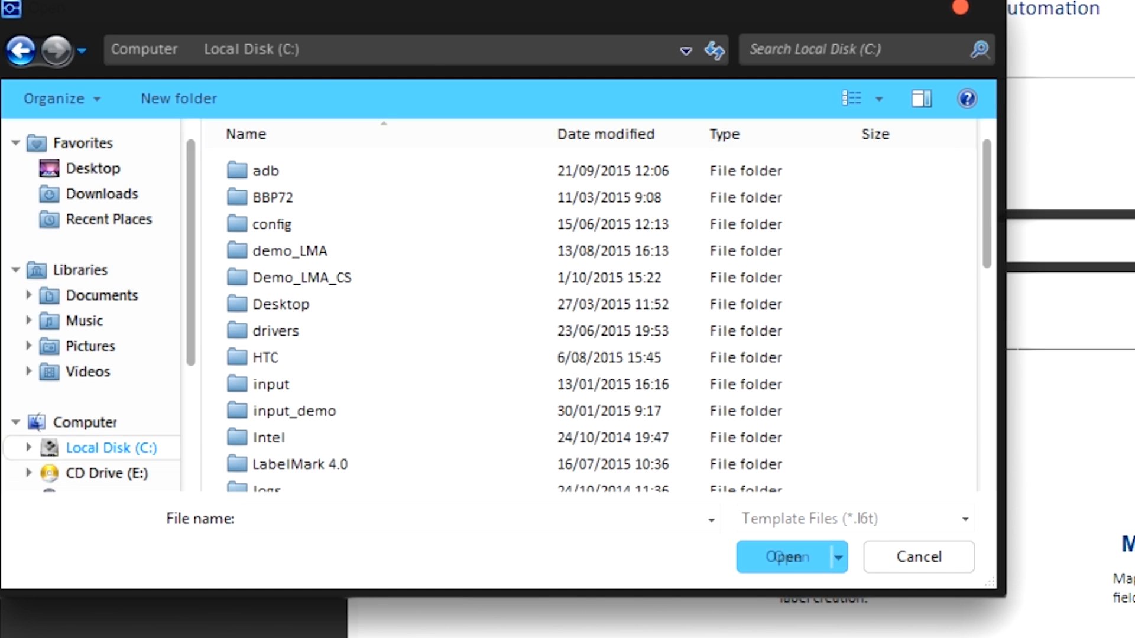
scroll(591, 355, down, 4)
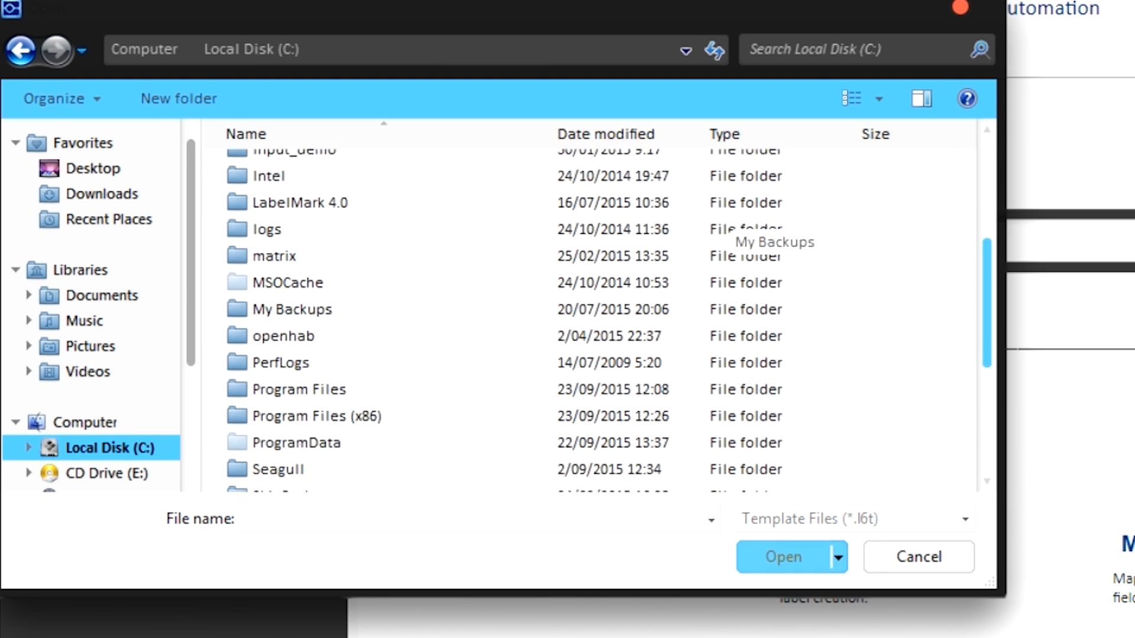
scroll(591, 325, down, 3)
double_click(283, 382)
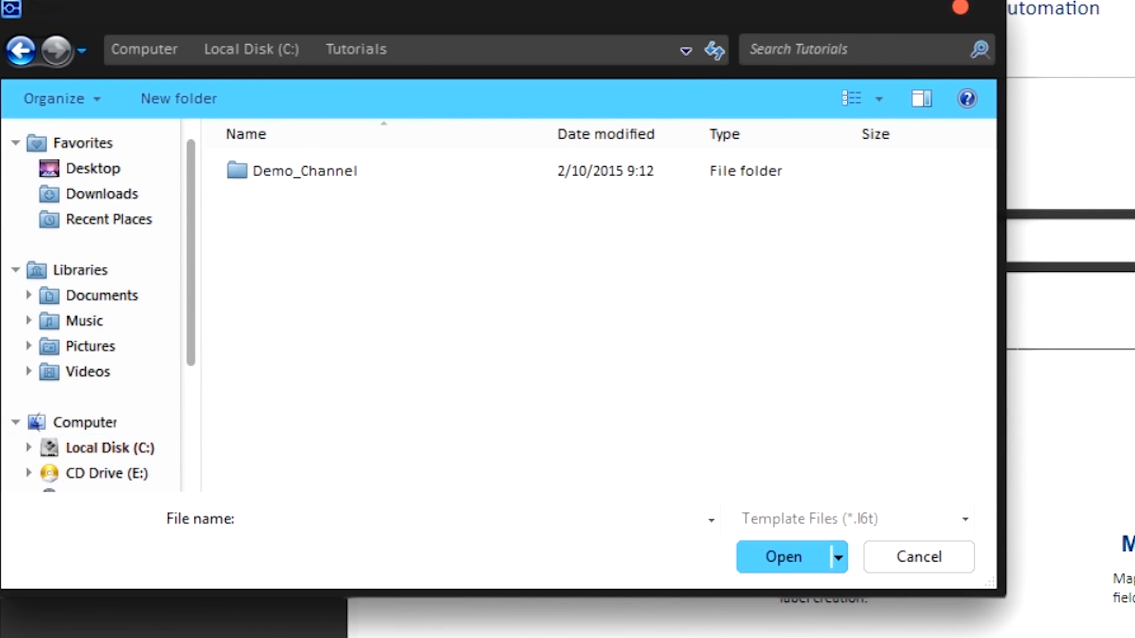
double_click(304, 170)
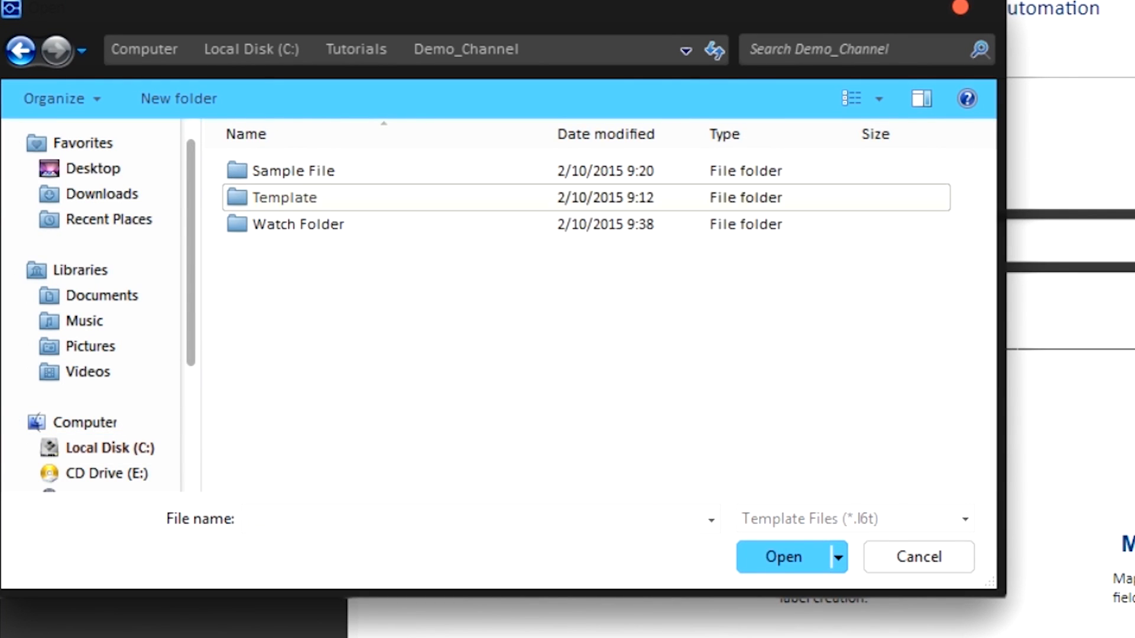
double_click(284, 197)
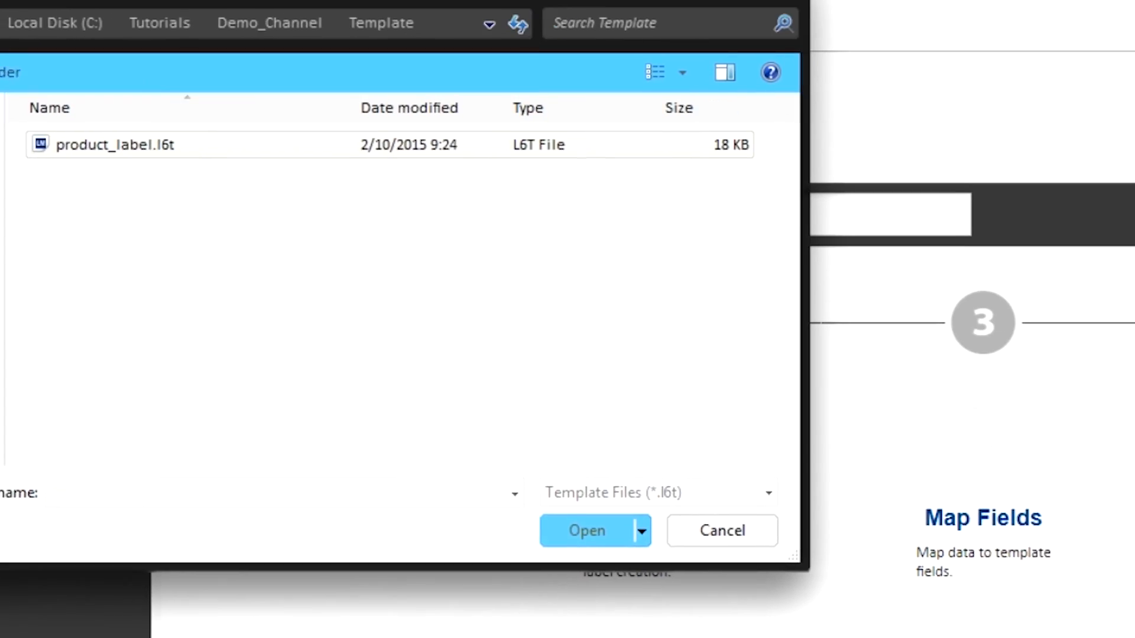
double_click(115, 144)
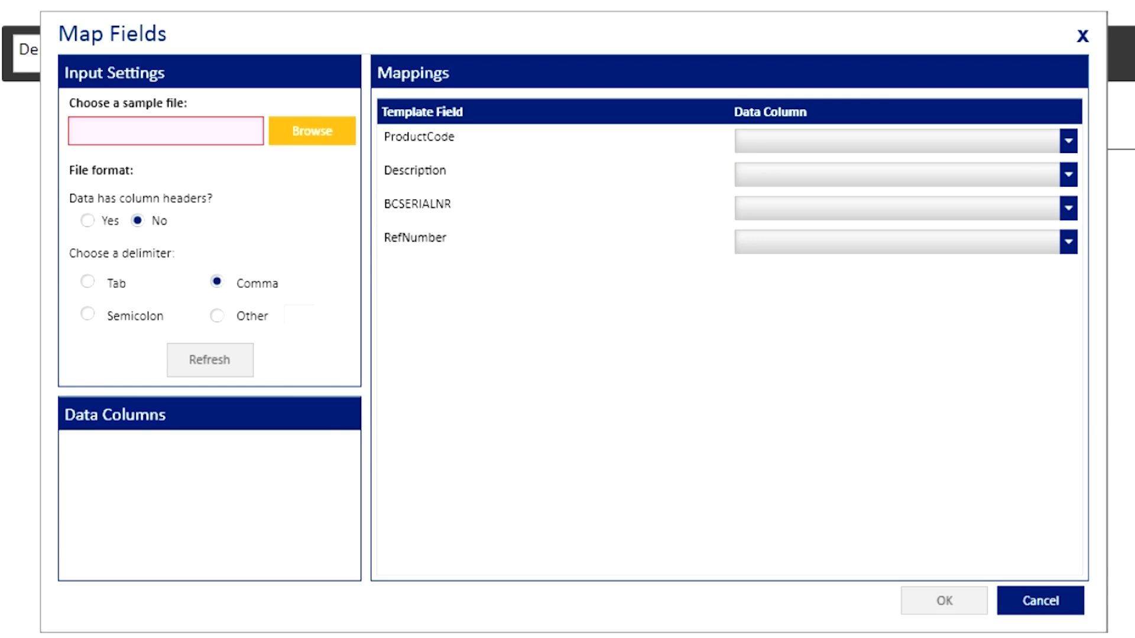
Load sample_output_from_ERP.txt from the Demo_Channel Sample File folder as the sample file for field mapping
click(311, 132)
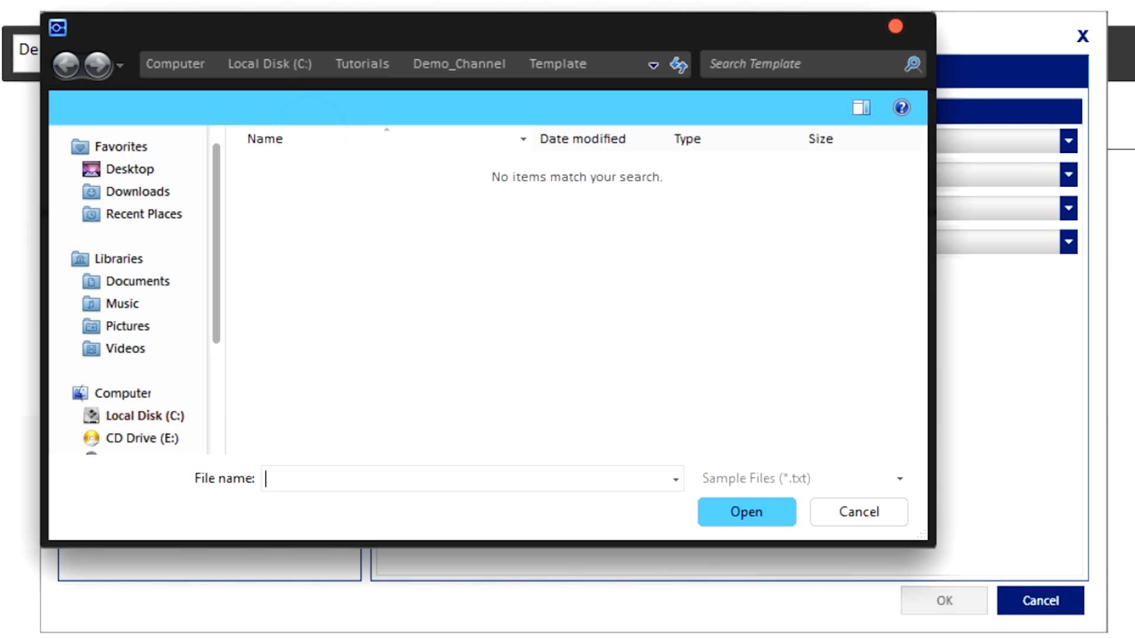
click(459, 64)
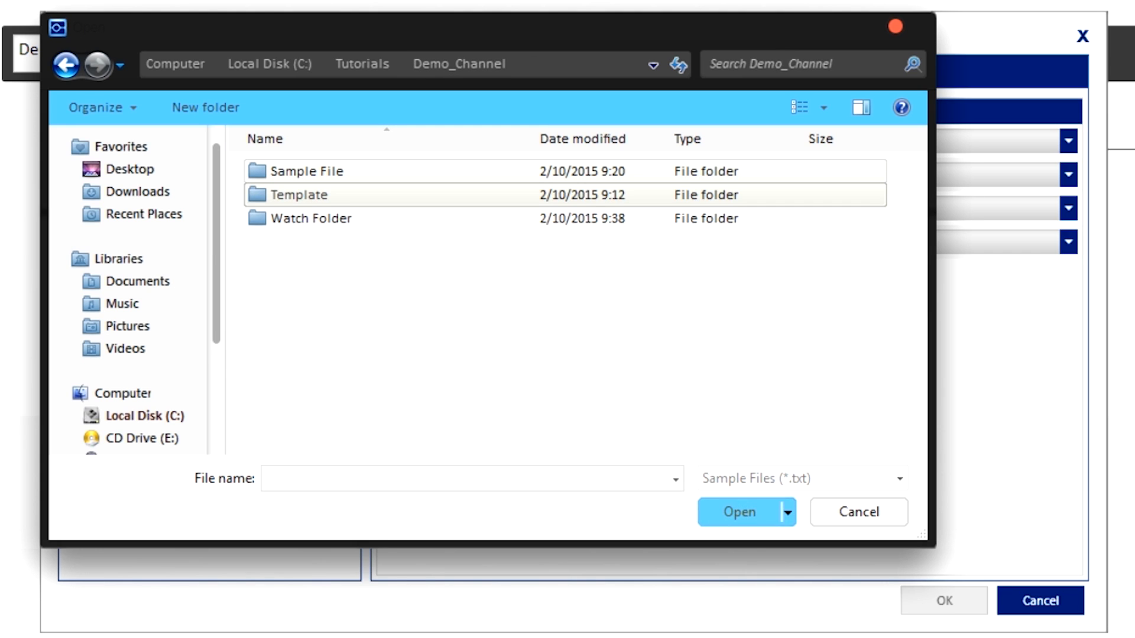
double_click(306, 171)
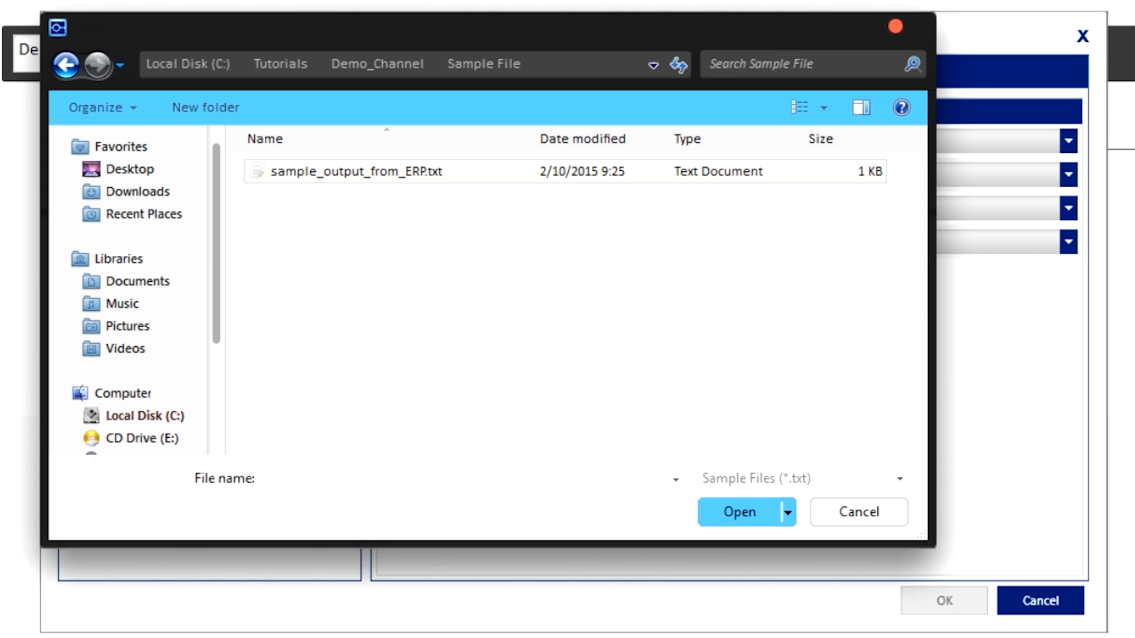
double_click(356, 171)
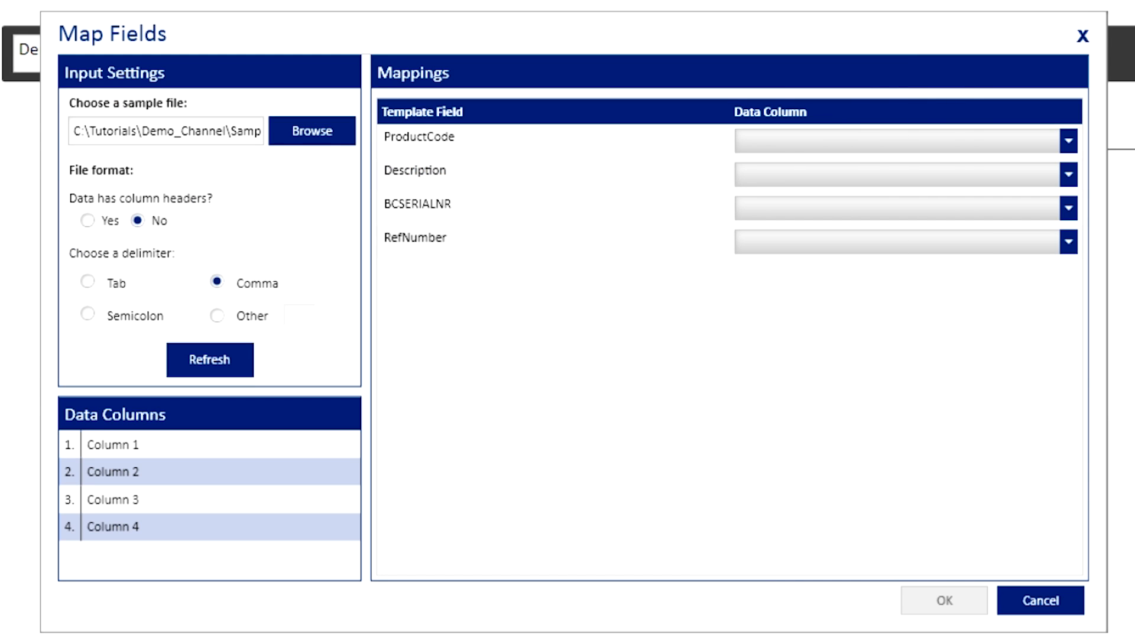
Specify that the sample data has column headers and is comma-delimited, and refresh the data columns
click(87, 221)
click(209, 360)
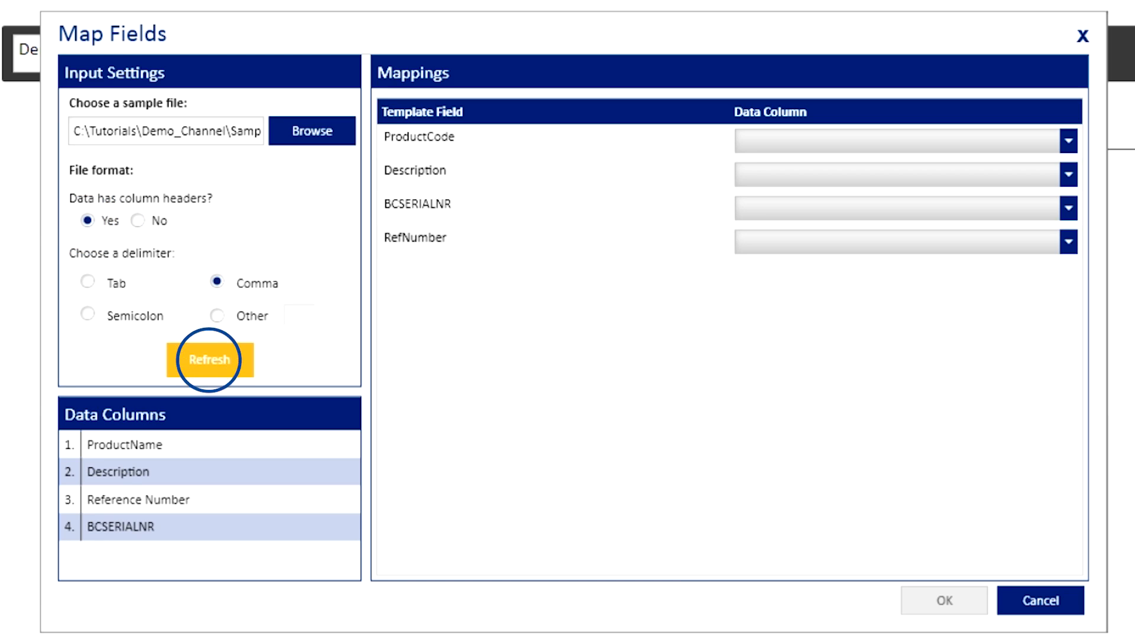
click(216, 281)
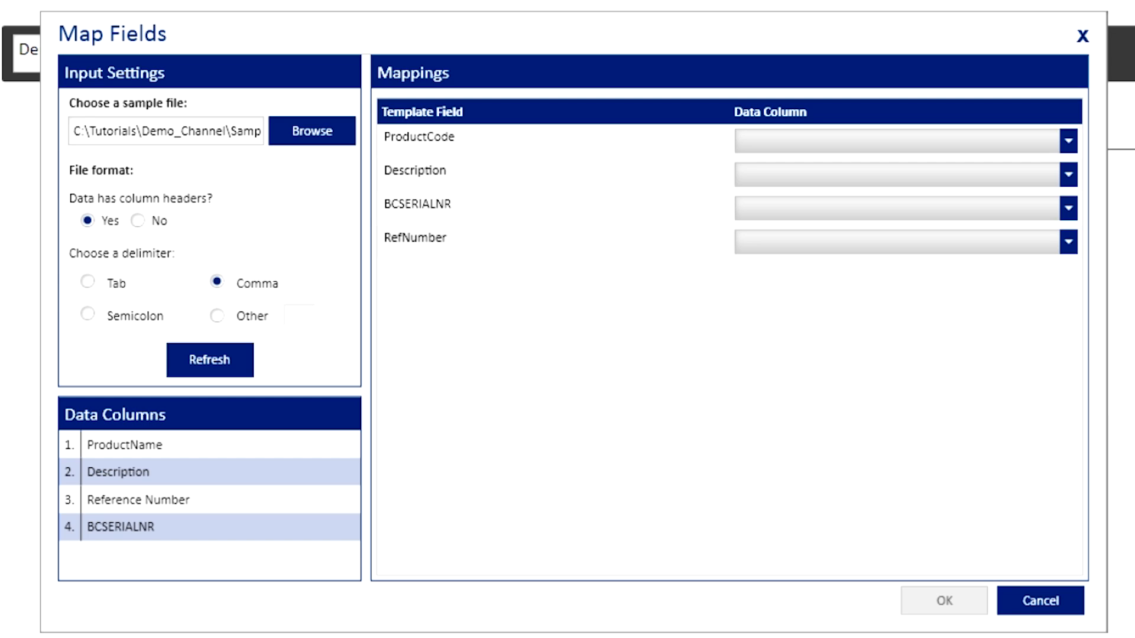
click(217, 281)
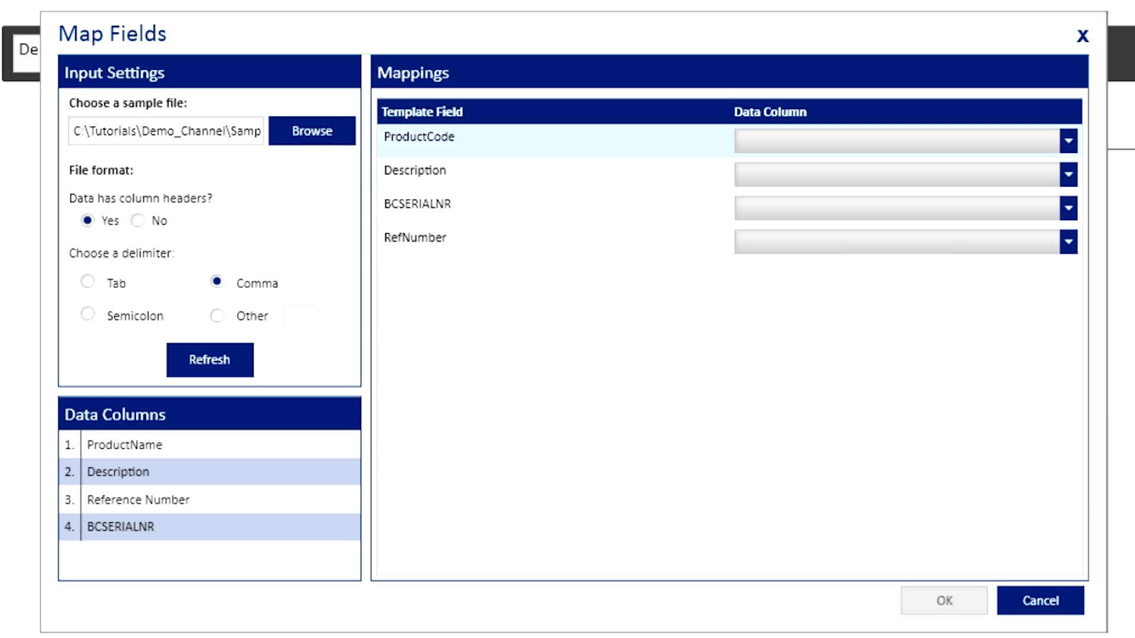
Map ProductCode to ProductName, Description to Description, BCSERIALNR to BCSERIALNR and RefNumber to Reference Number, and accept the mappings
click(1067, 141)
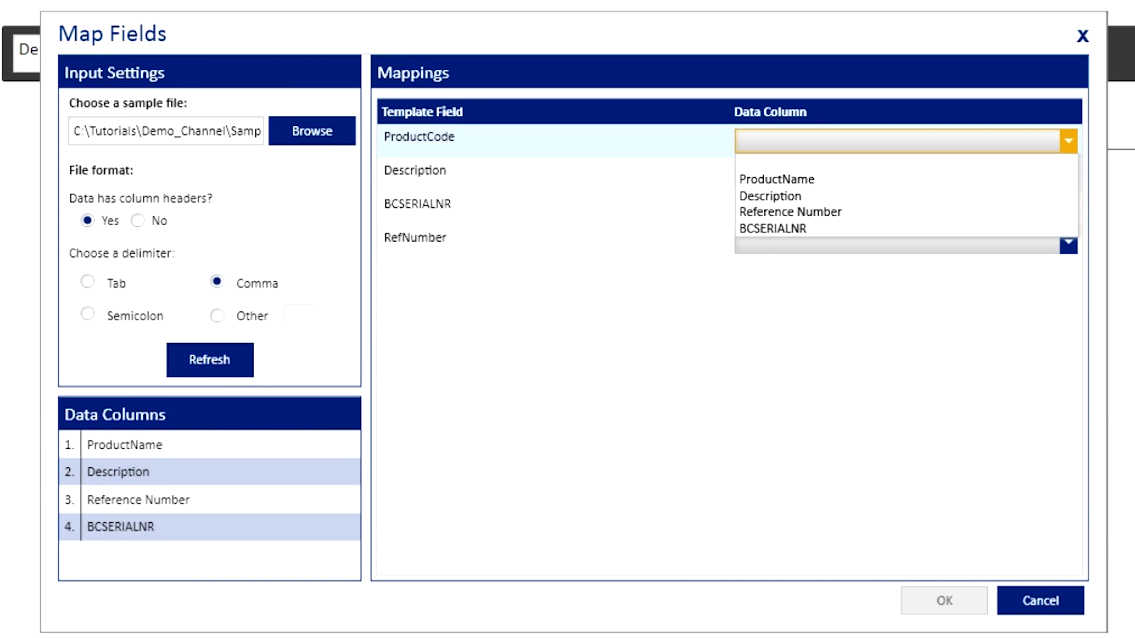
click(776, 179)
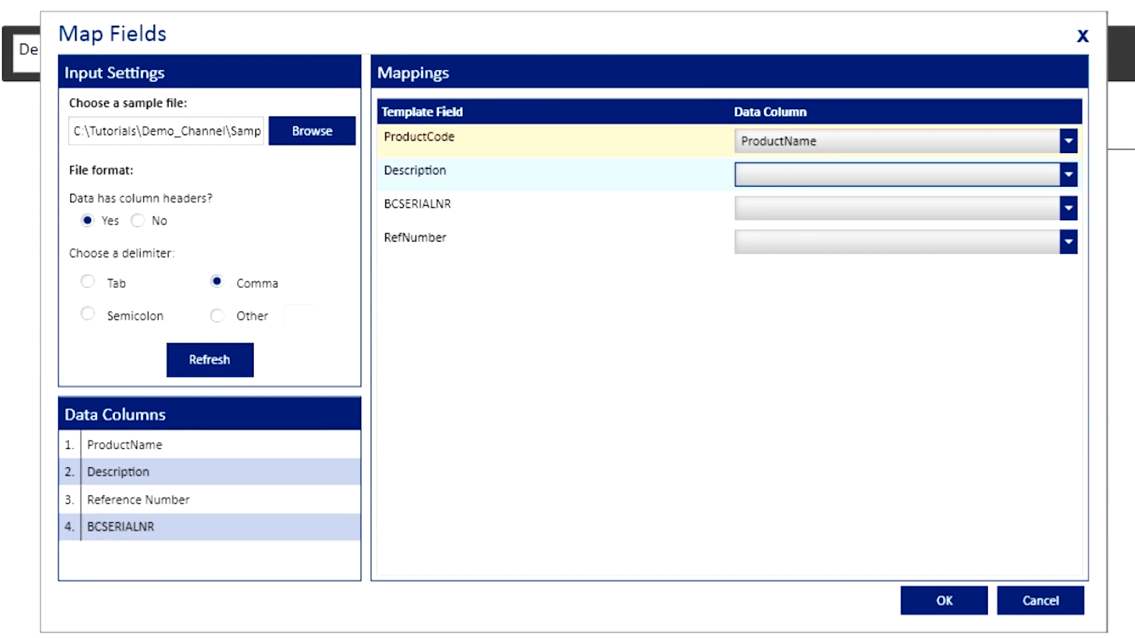
click(1067, 174)
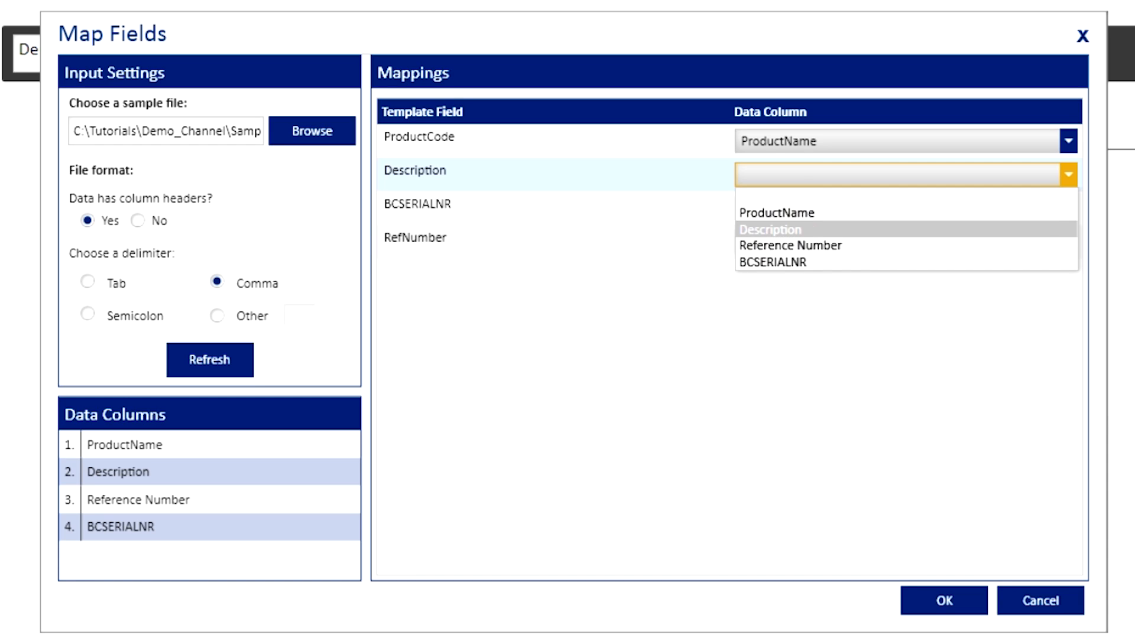
click(770, 229)
click(1067, 208)
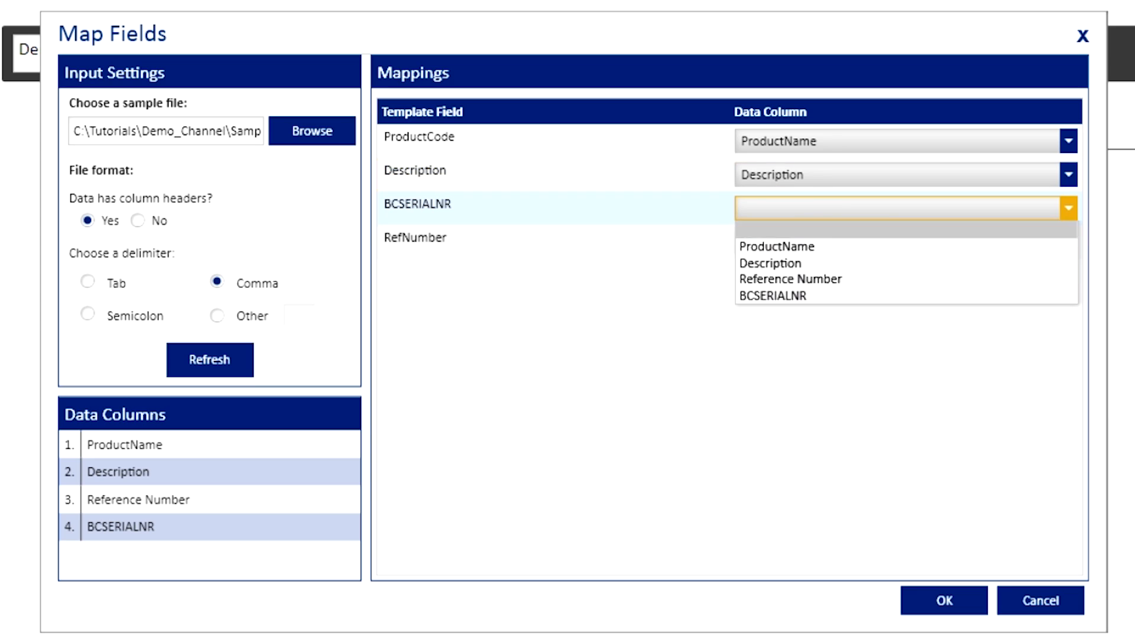
click(773, 296)
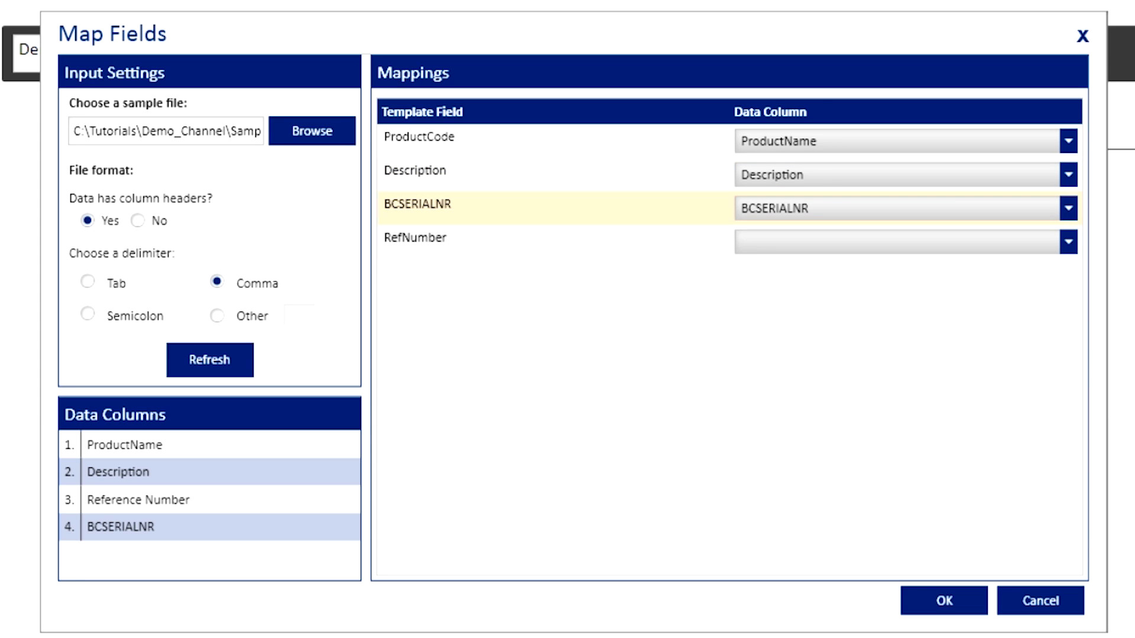
click(1068, 241)
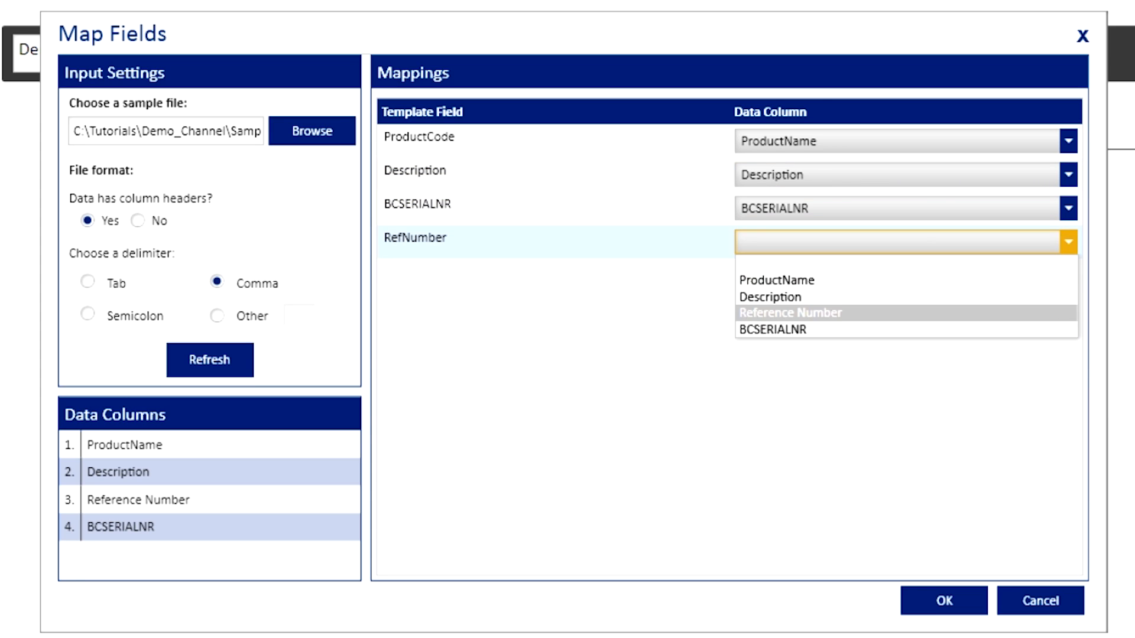
click(772, 313)
click(944, 600)
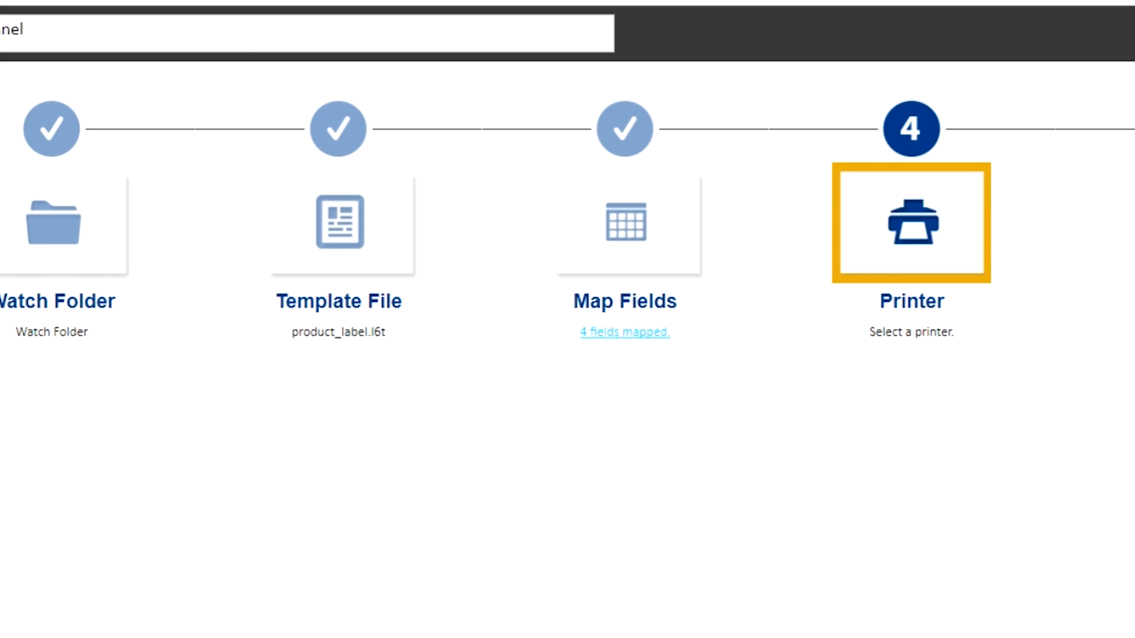
Assign the Brady BBP12 printer to the channel without reversing the label order
click(462, 252)
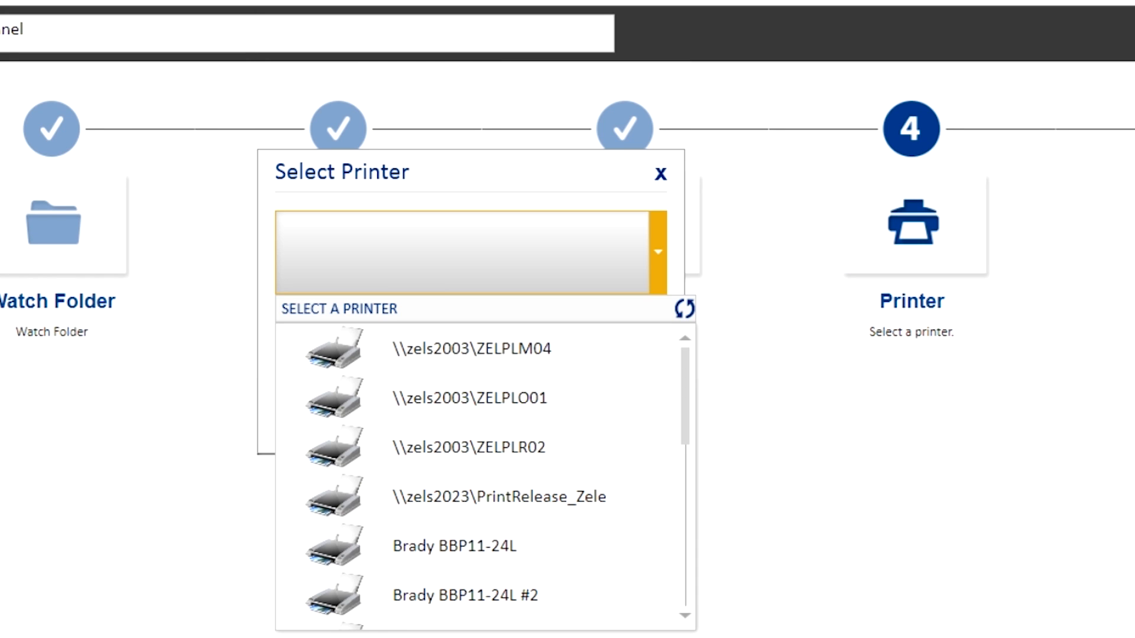
scroll(478, 473, down, 5)
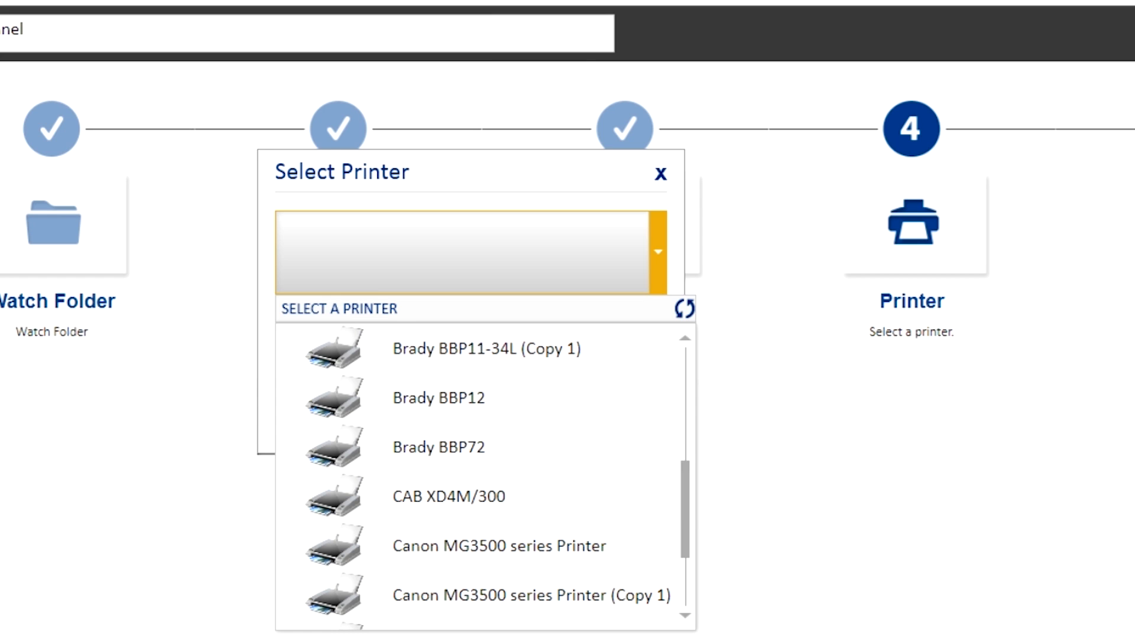
click(503, 398)
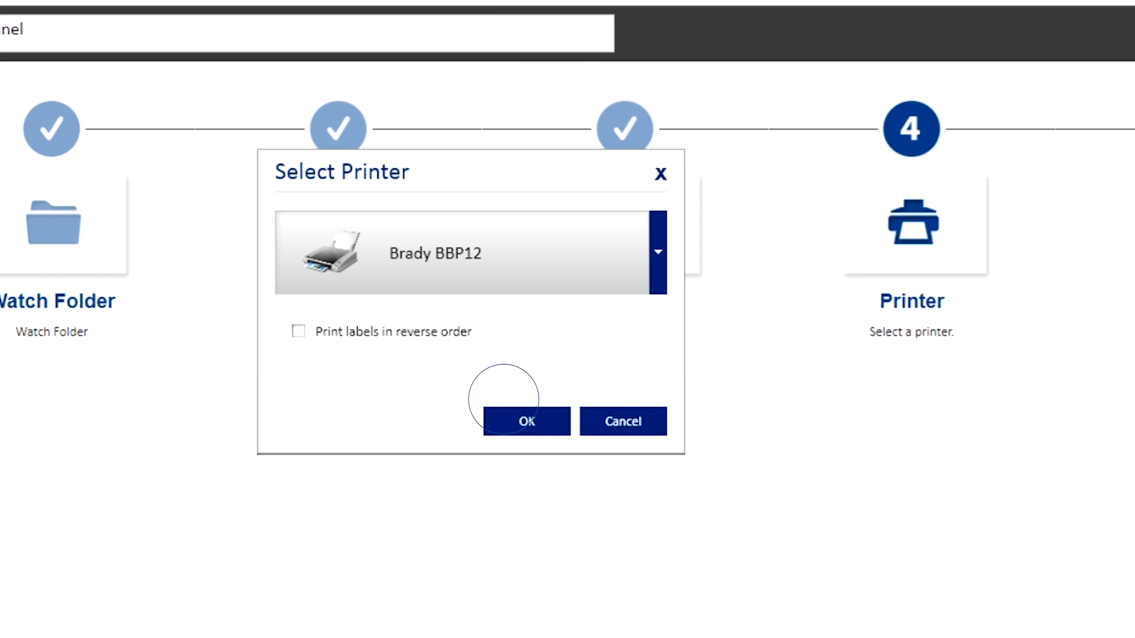
click(527, 420)
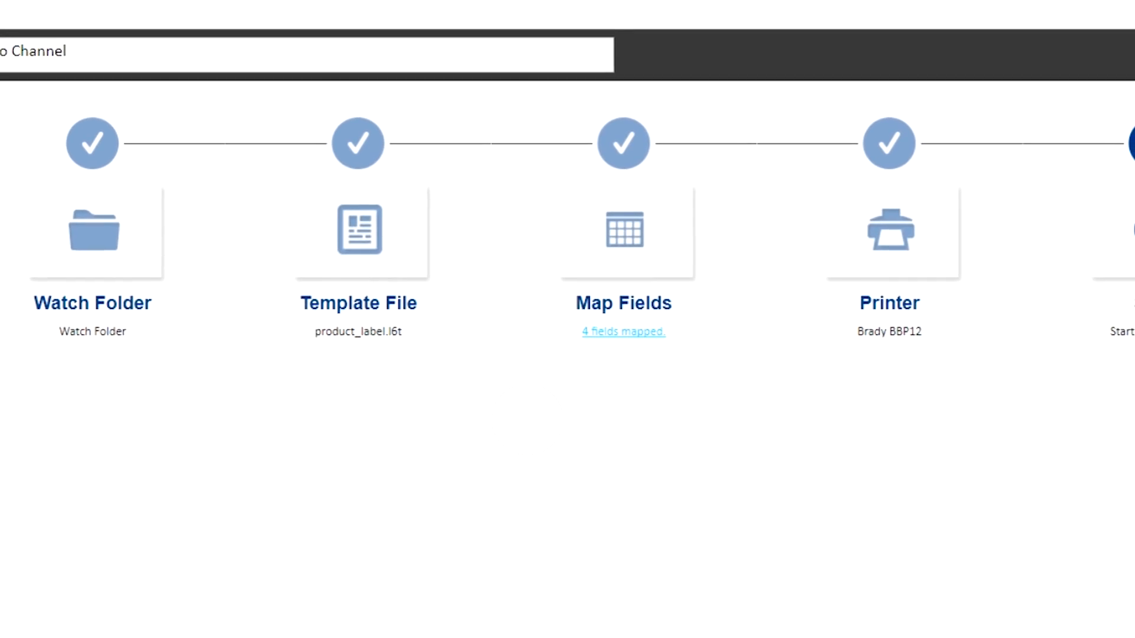